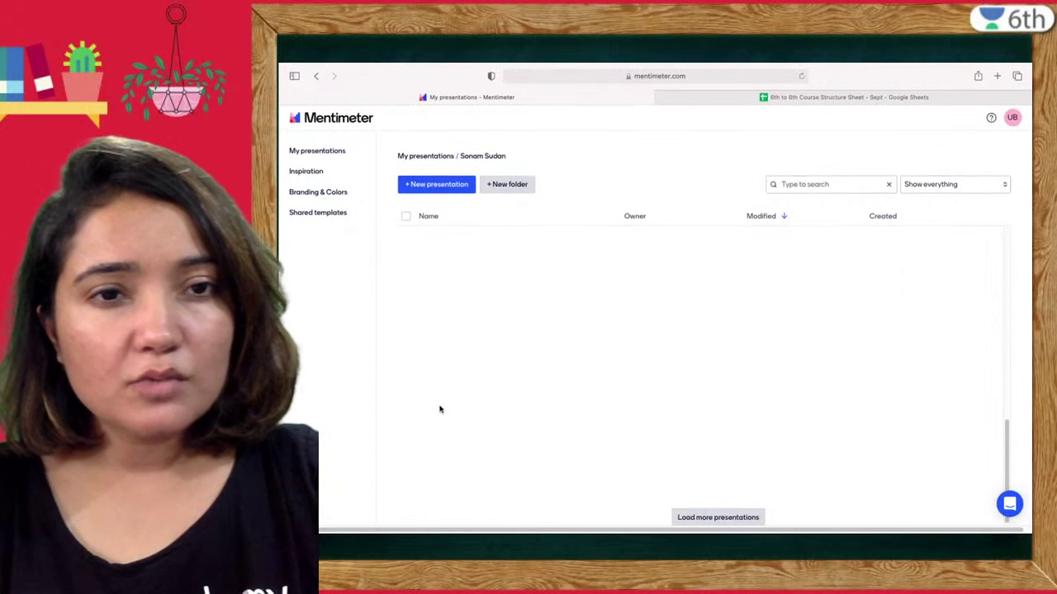
Step: Look through the folder's subfolders and quizzes, loading more presentations into the list
scroll(440, 409, up, 10)
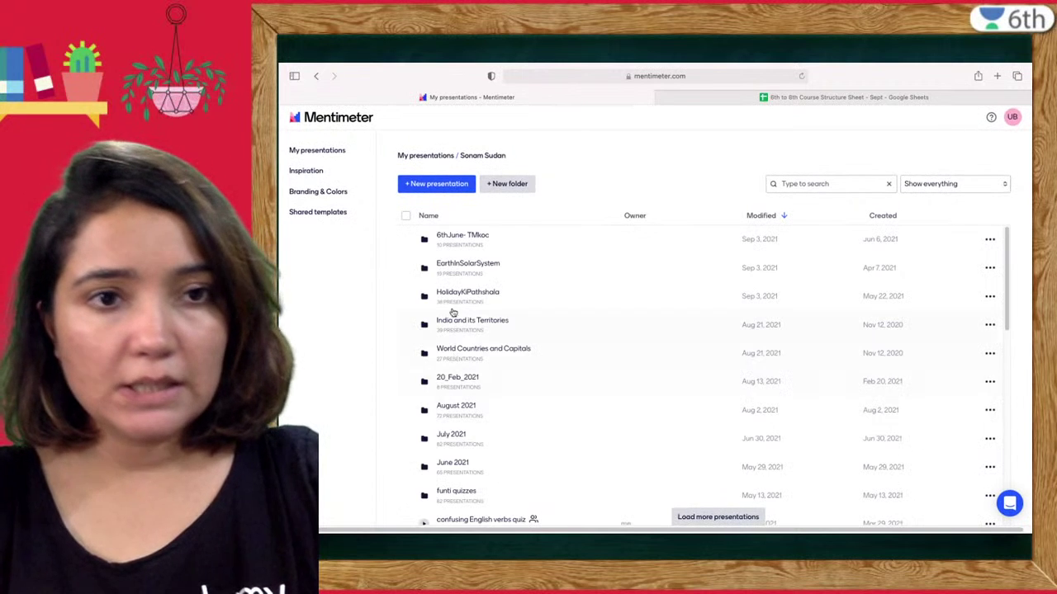
scroll(426, 407, down, 3)
scroll(434, 402, down, 10)
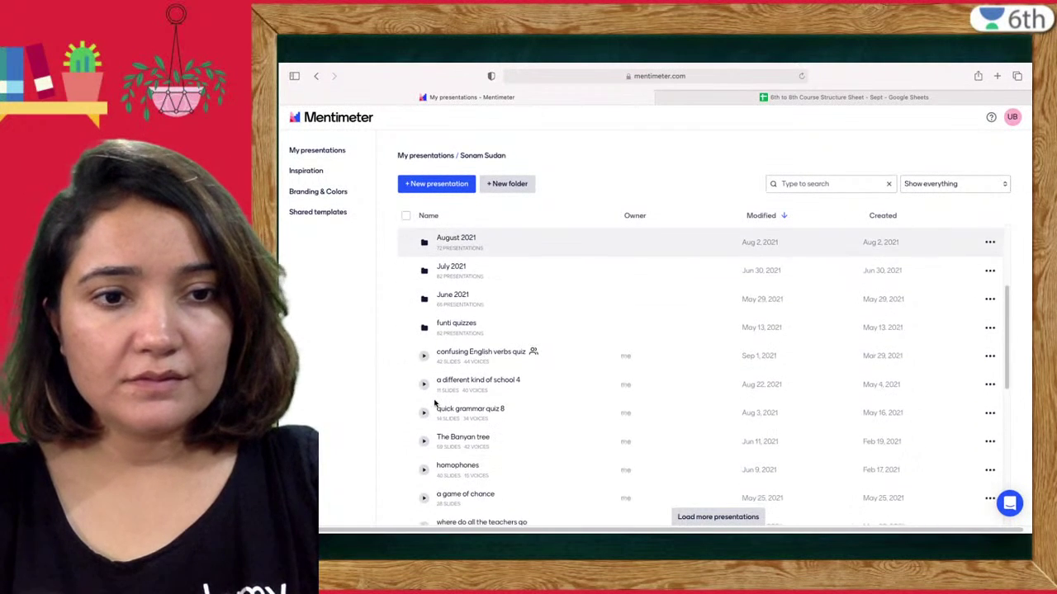
scroll(434, 403, down, 2)
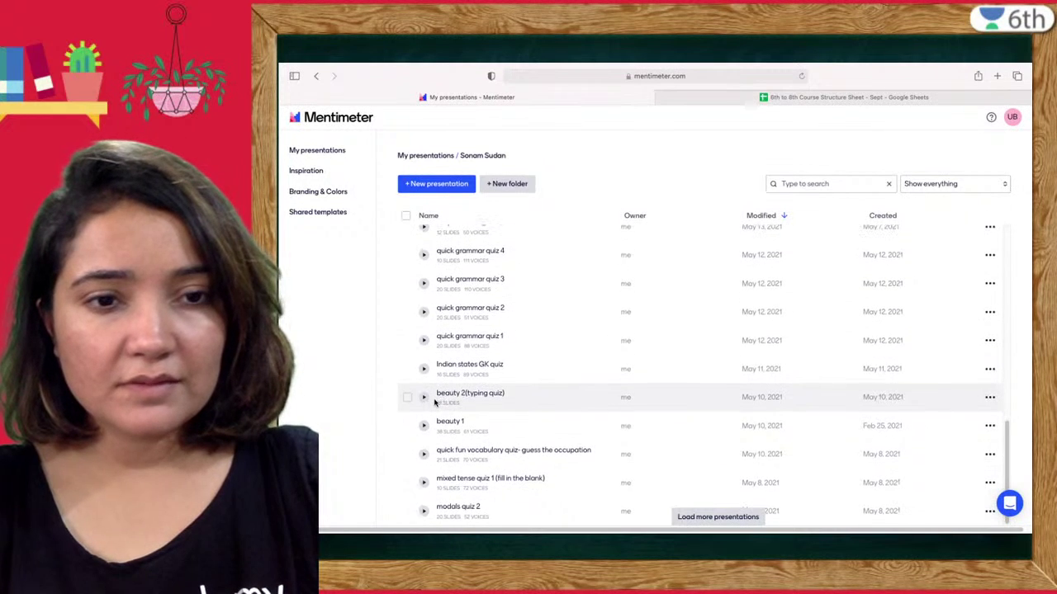
click(682, 518)
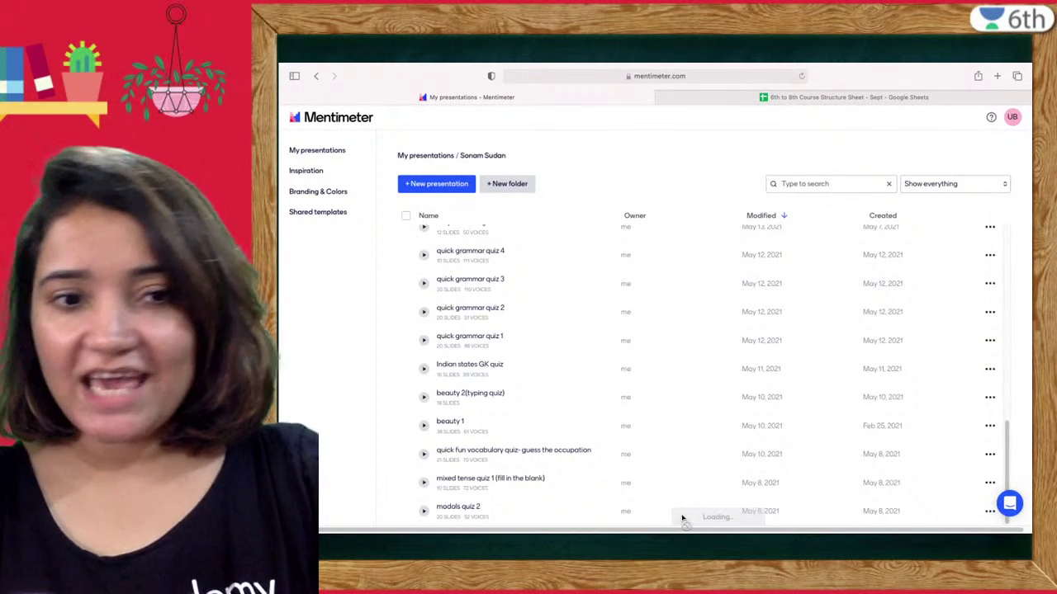
scroll(586, 479, down, 5)
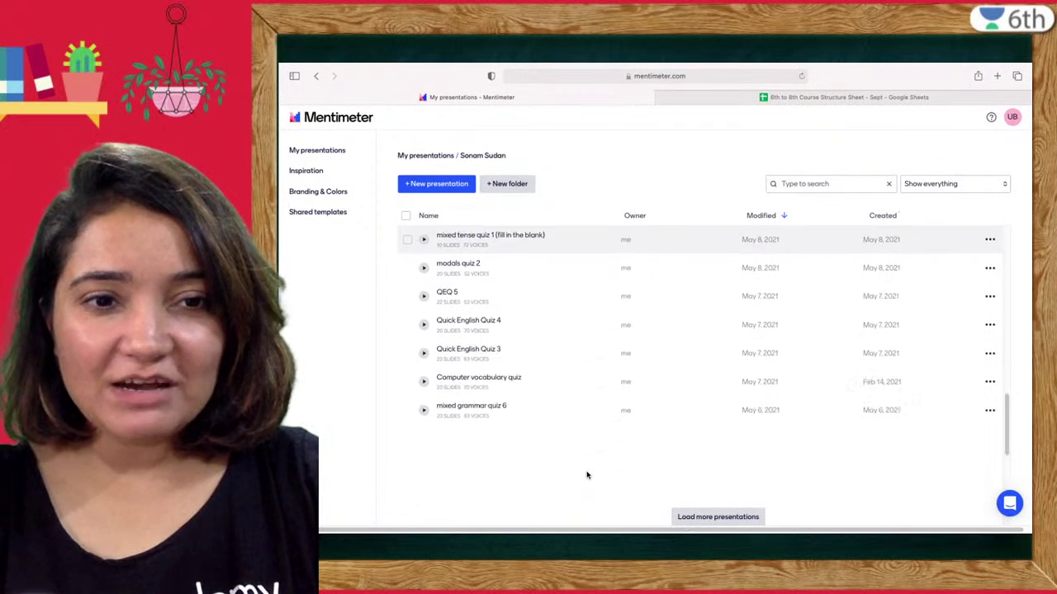
scroll(587, 475, down, 5)
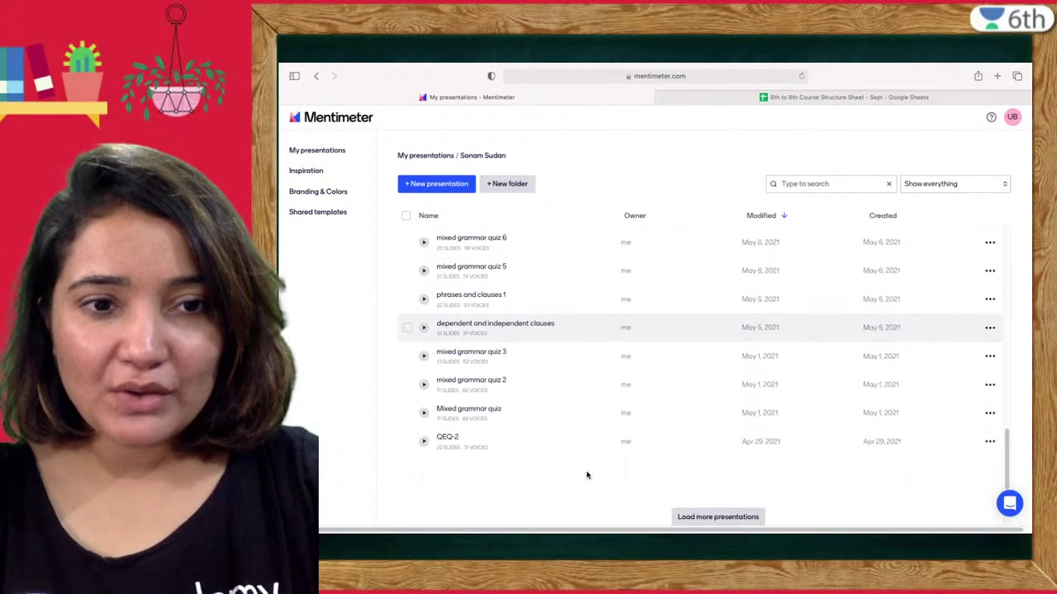
scroll(587, 475, down, 5)
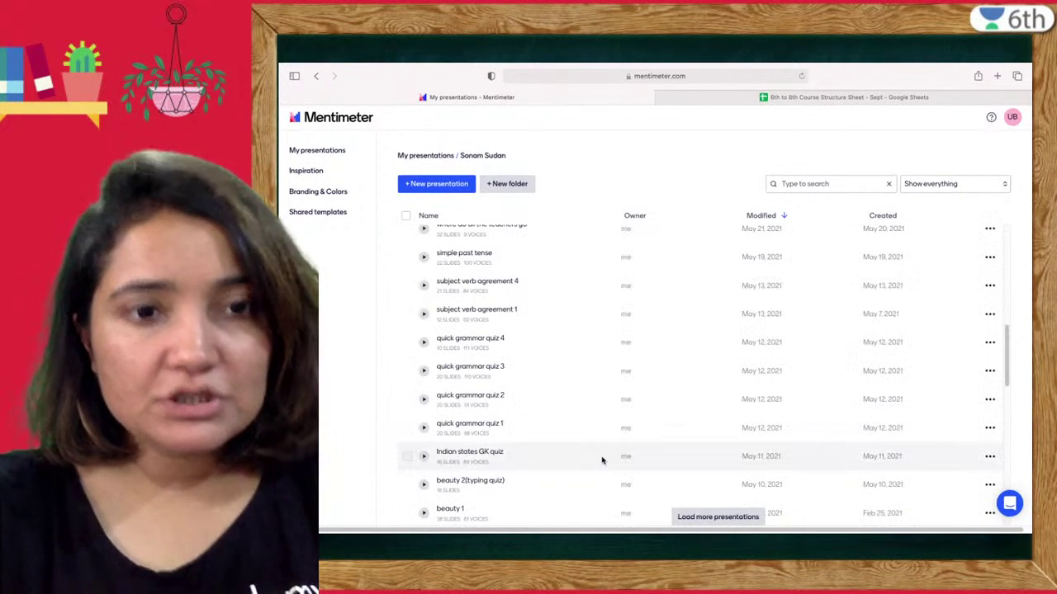
scroll(601, 460, up, 5)
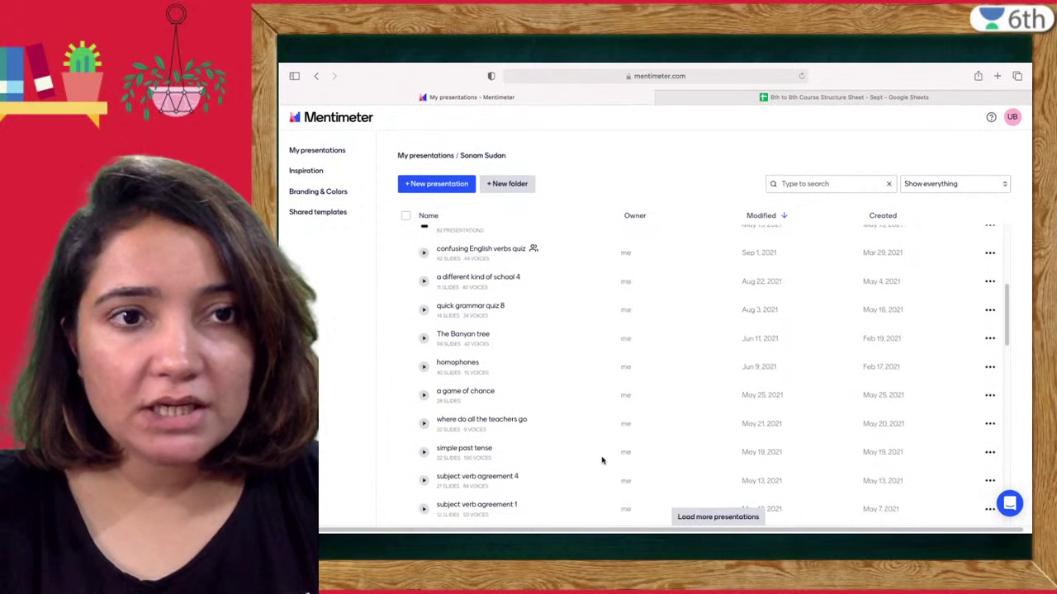
scroll(602, 459, up, 7)
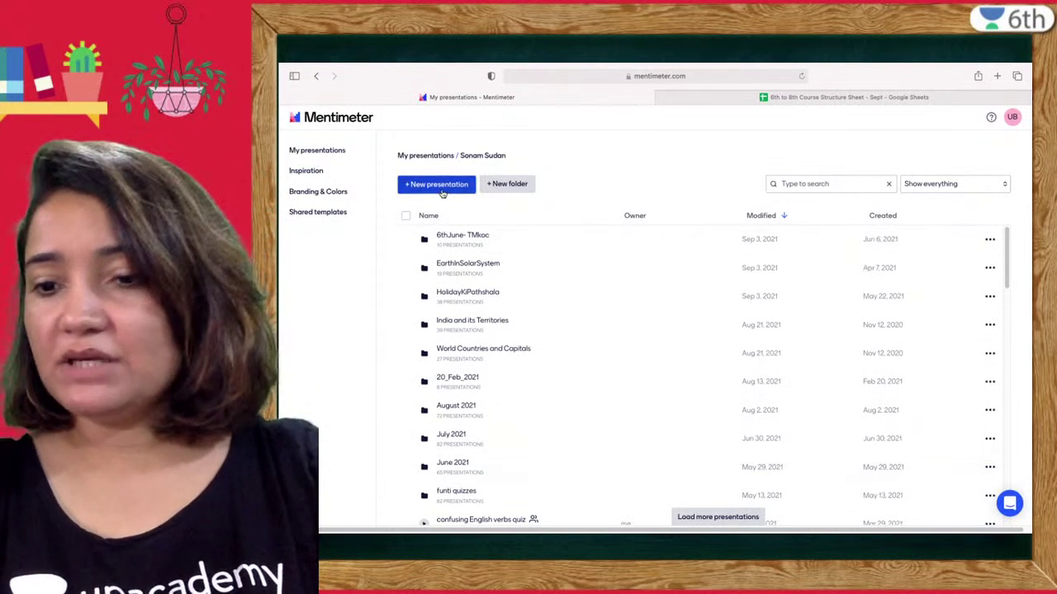
Step: Create a new presentation named "voting" and make its first slide a Ranking question
click(442, 186)
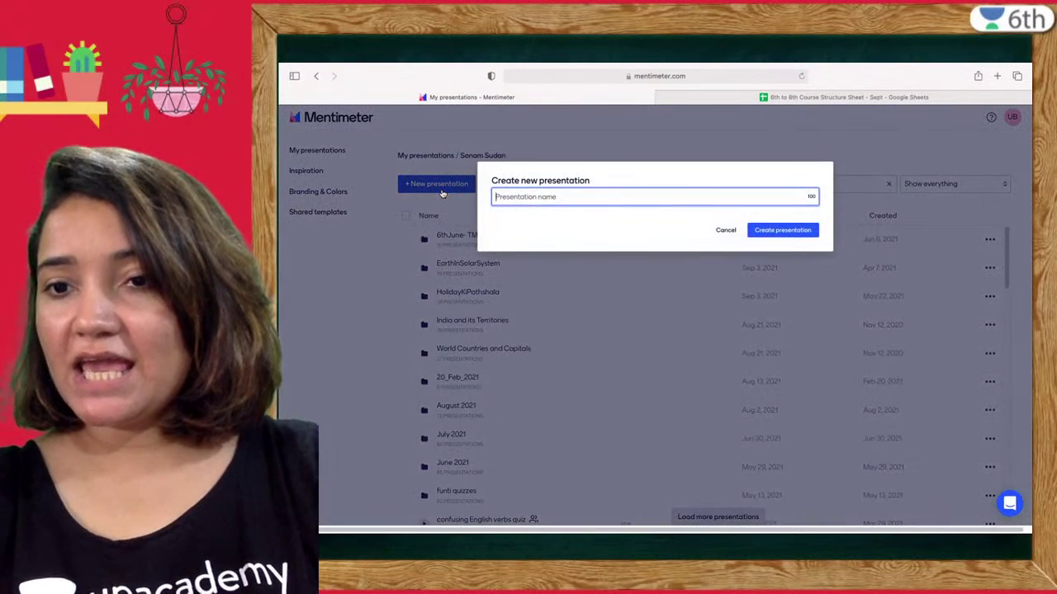
text(V)
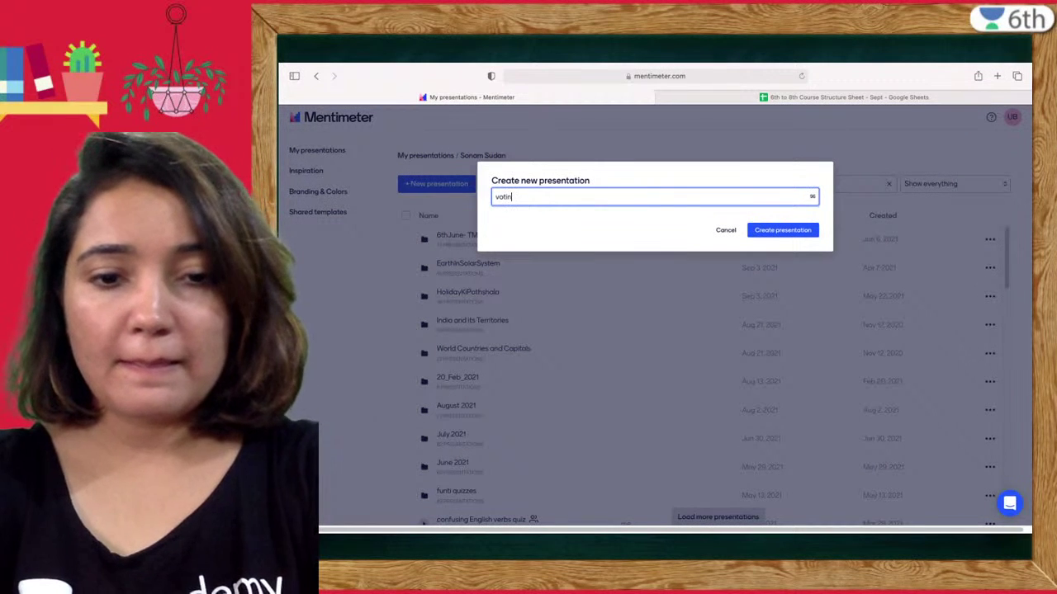
key(Return)
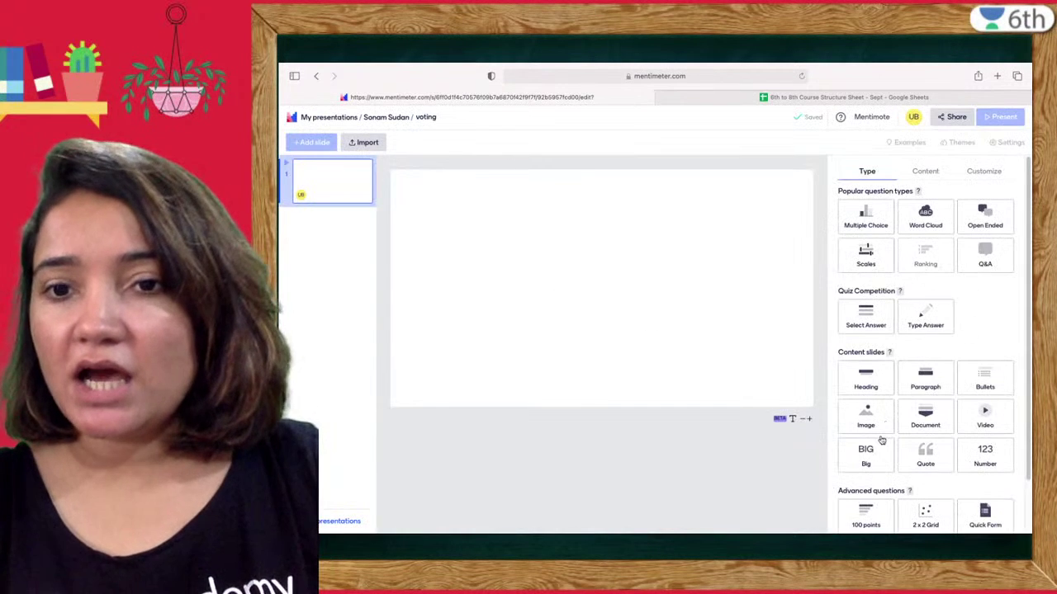
scroll(869, 465, down, 2)
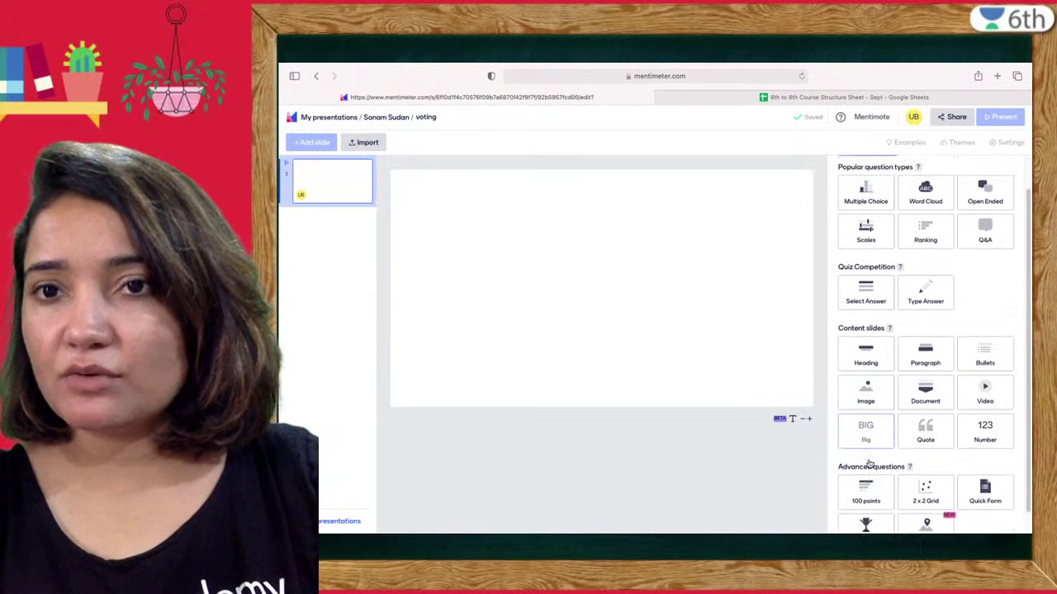
click(937, 225)
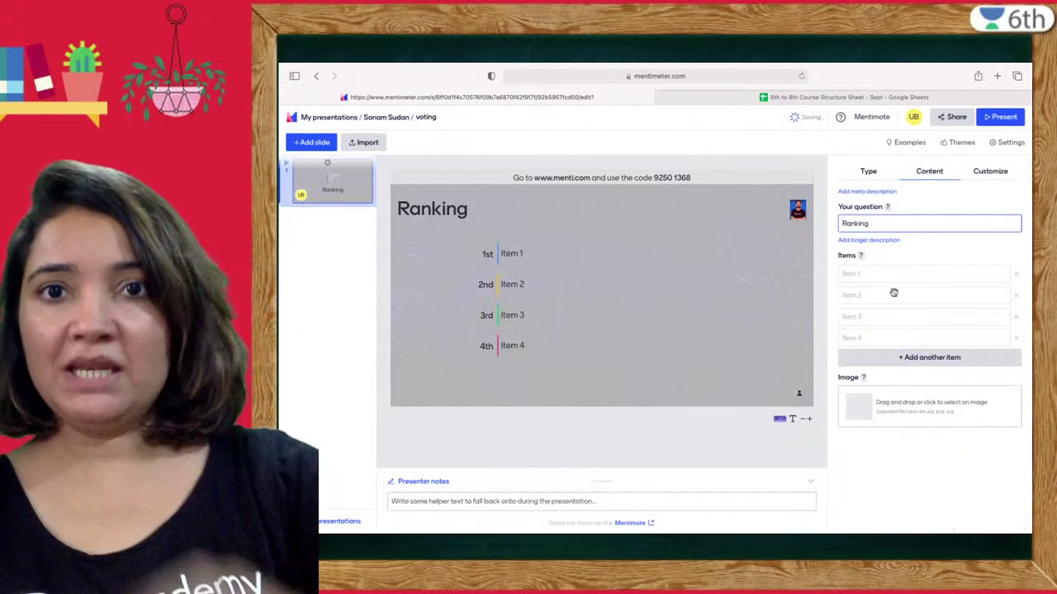
Step: Apply the custom theme showing a shouting cartoon figure on a yellow burst to the presentation
click(962, 143)
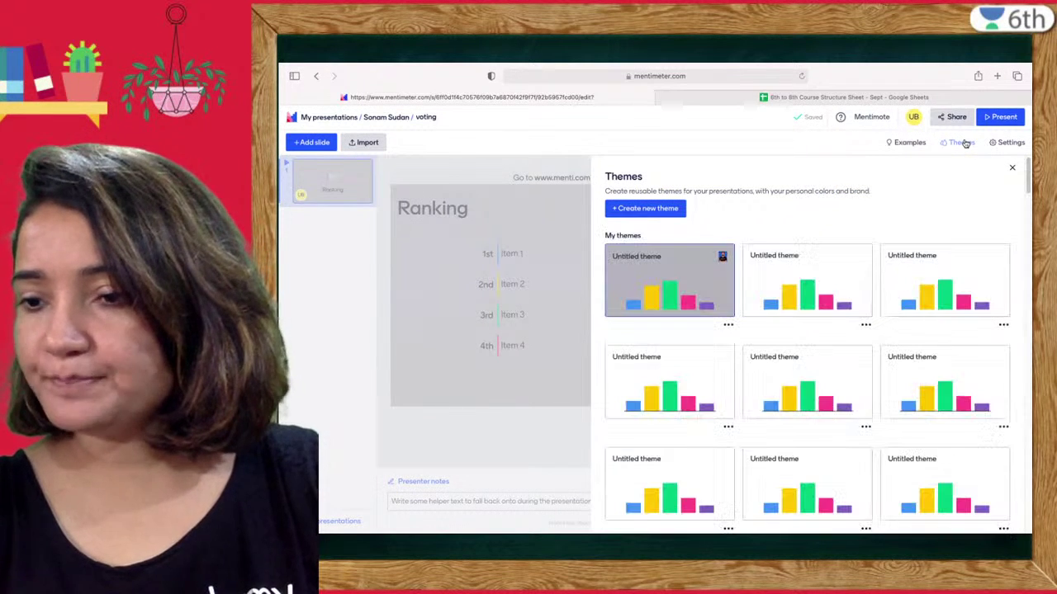
click(791, 290)
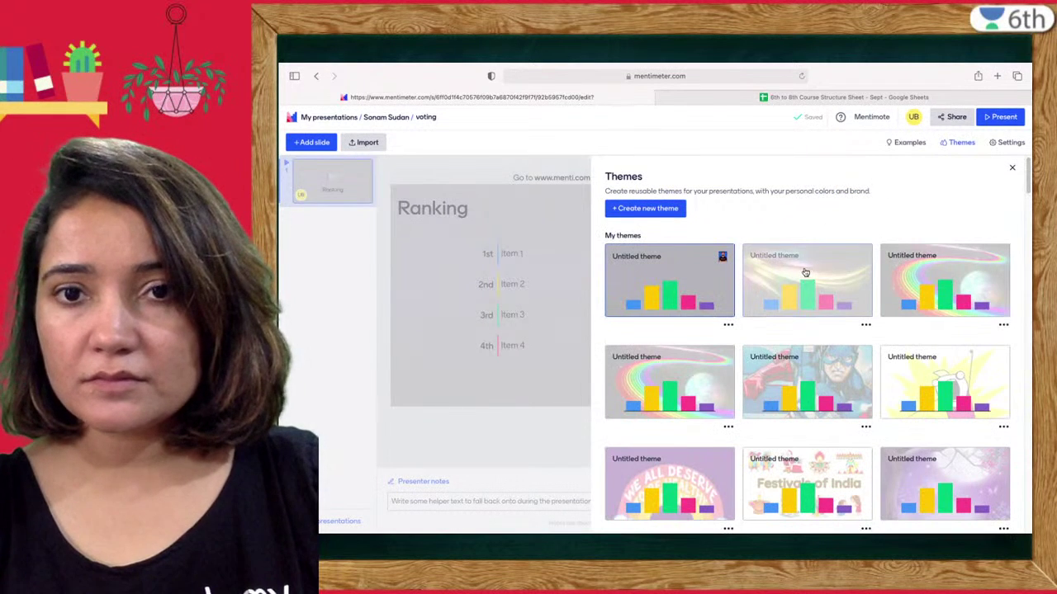
click(958, 371)
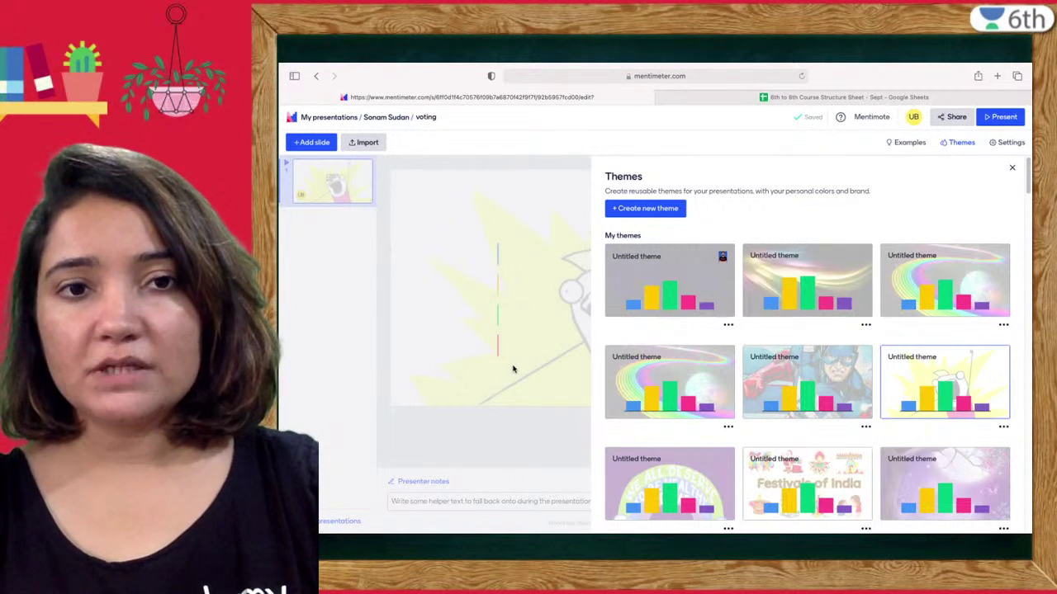
click(516, 367)
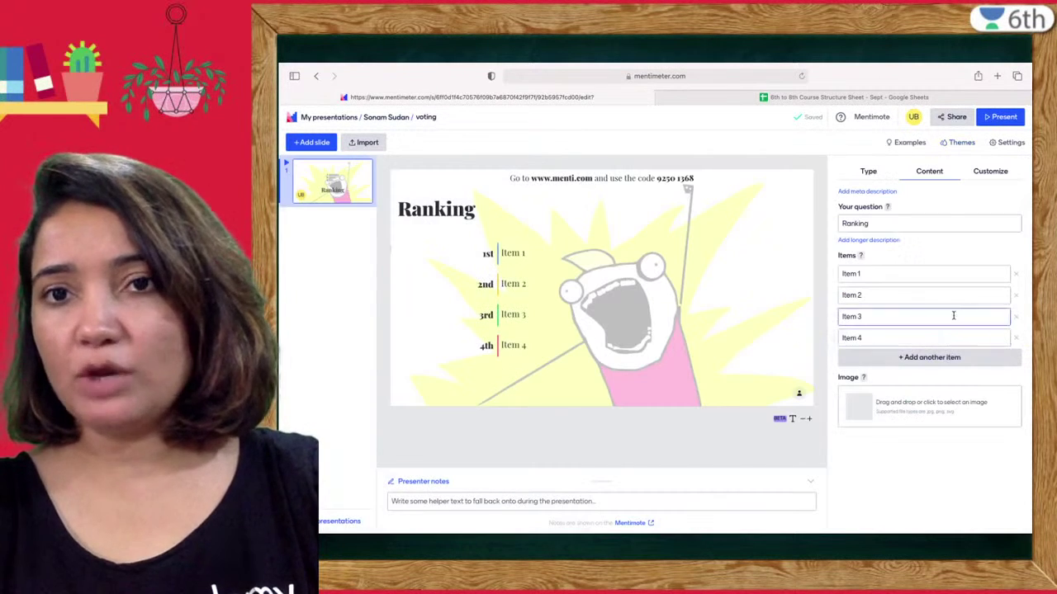
Step: Name the first two ranking items "English Quiz" and "7 Wonders of the world"
click(923, 278)
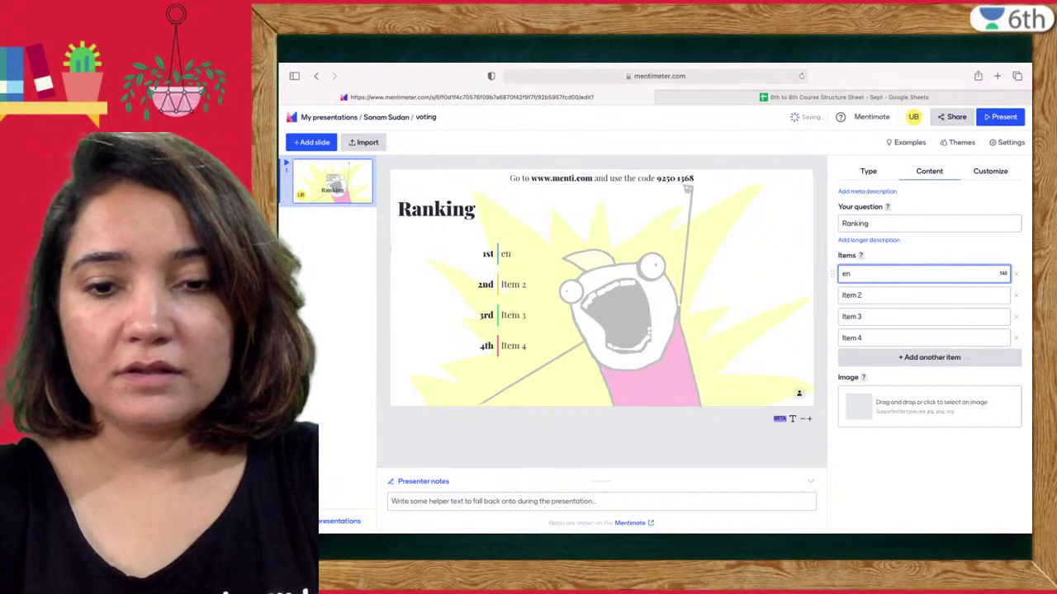
text(enlish quiz)
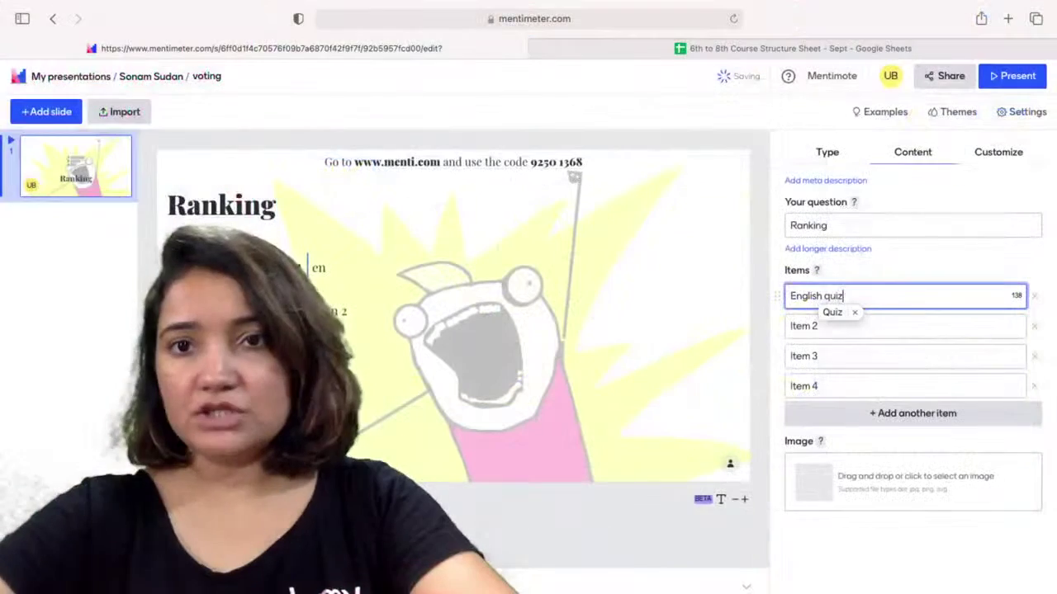
click(918, 297)
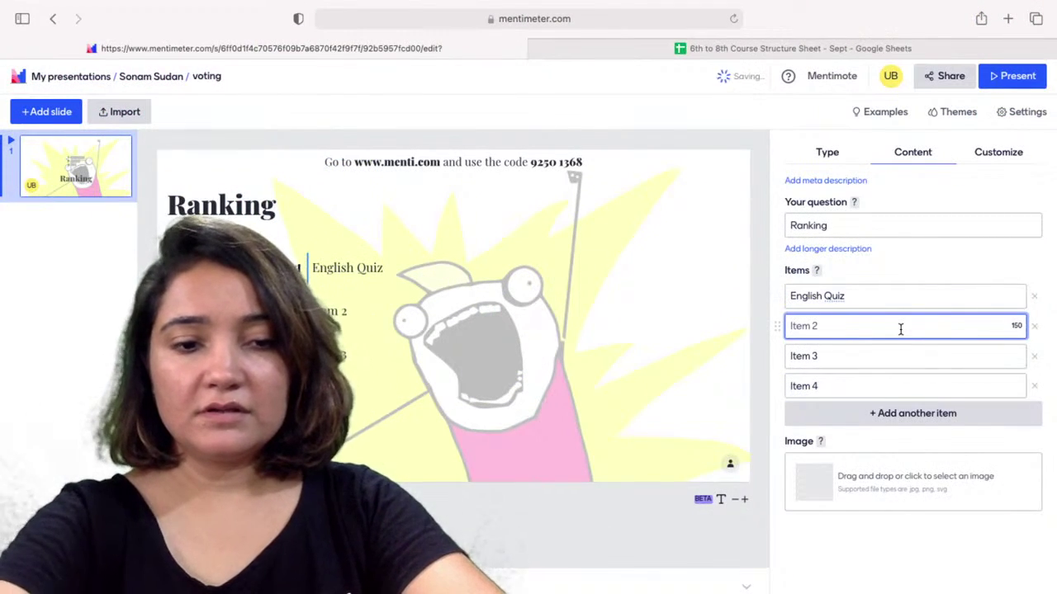
text(7)
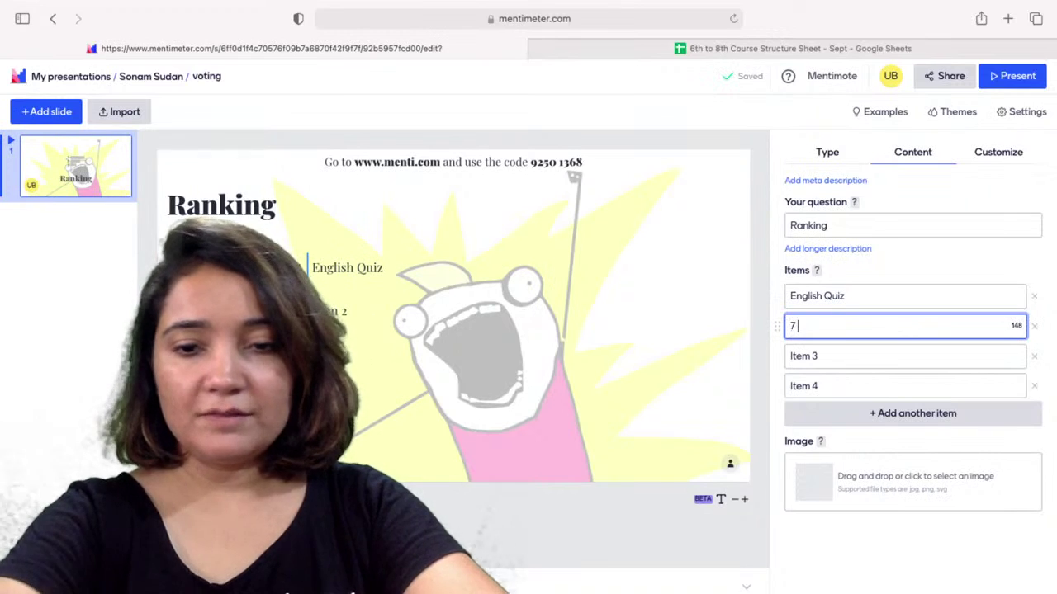
text( Wond)
text(ers)
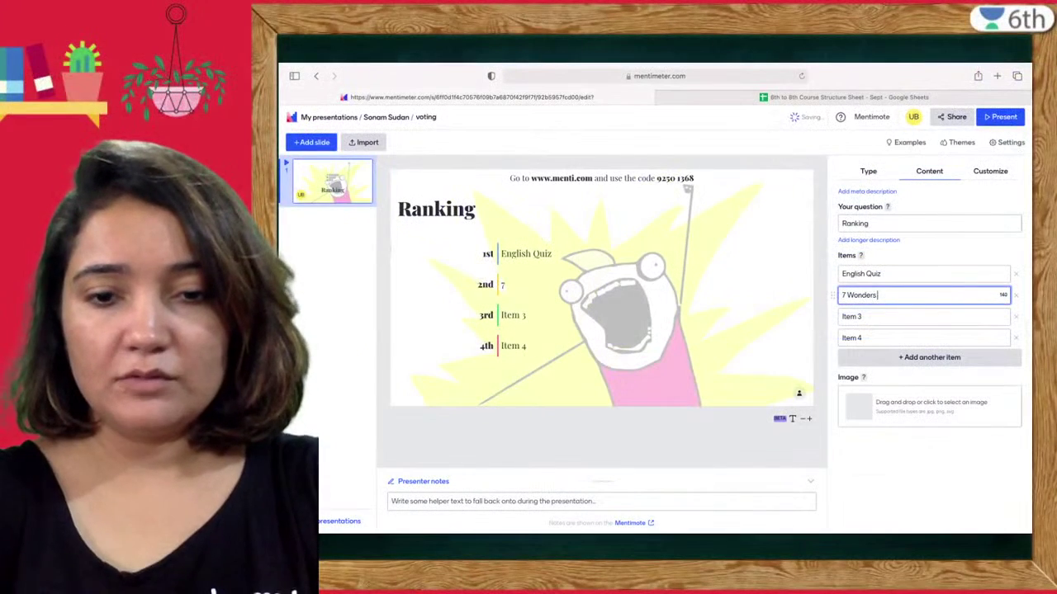
text( of the wo)
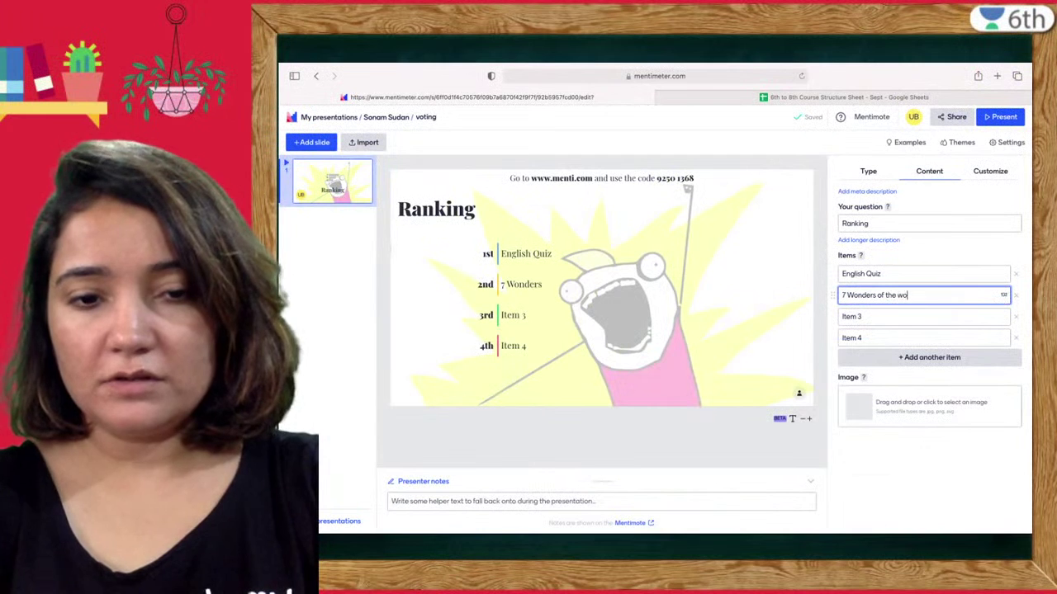
text(rld)
Step: Name the third ranking item "Who knows India better" and the fourth "ipl"
click(902, 318)
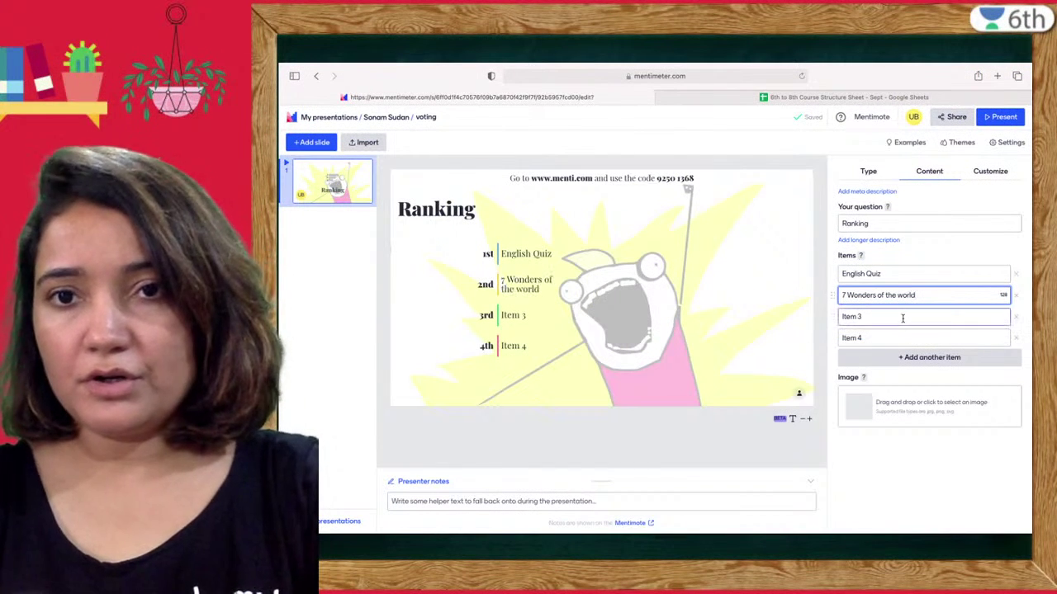
text(Wh)
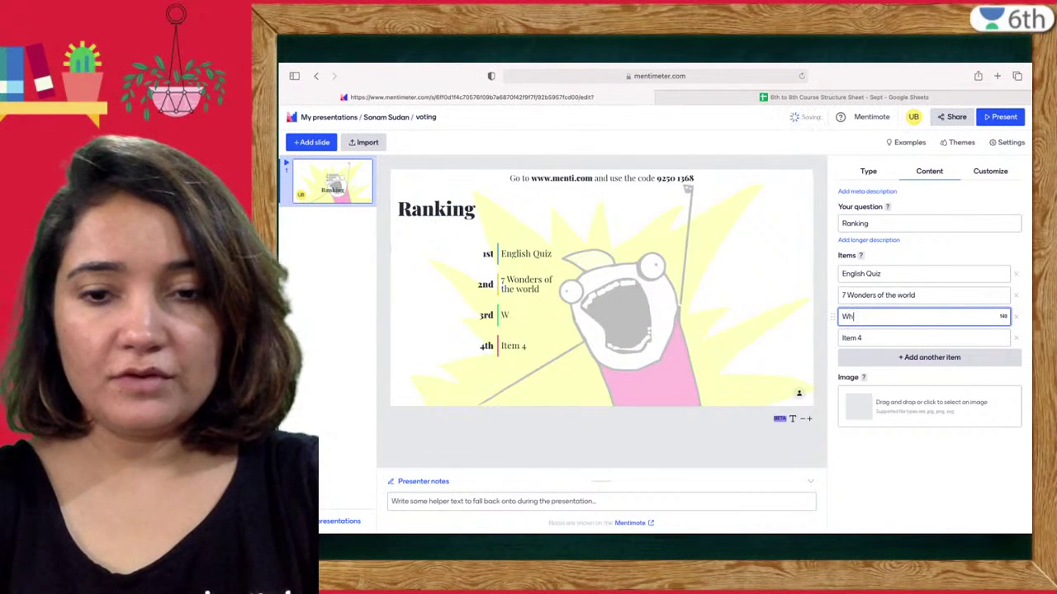
text(o knows Ind)
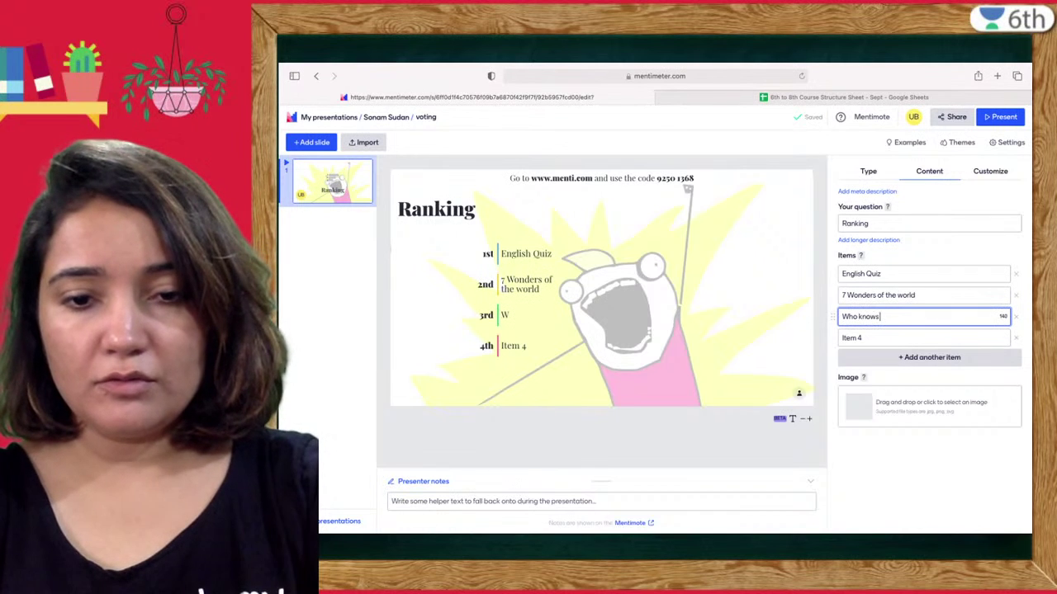
text(ia better)
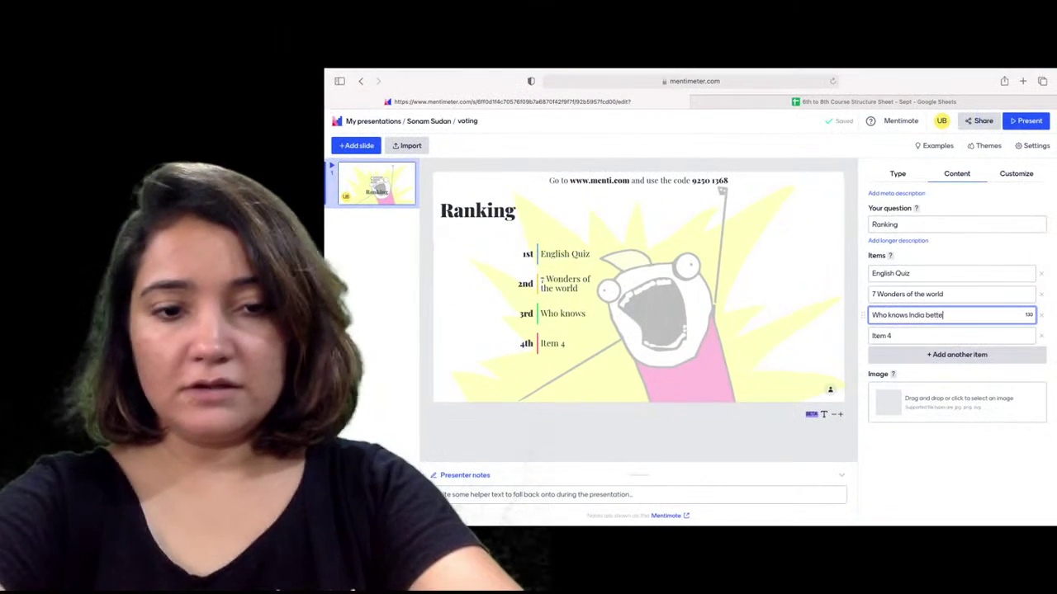
click(918, 333)
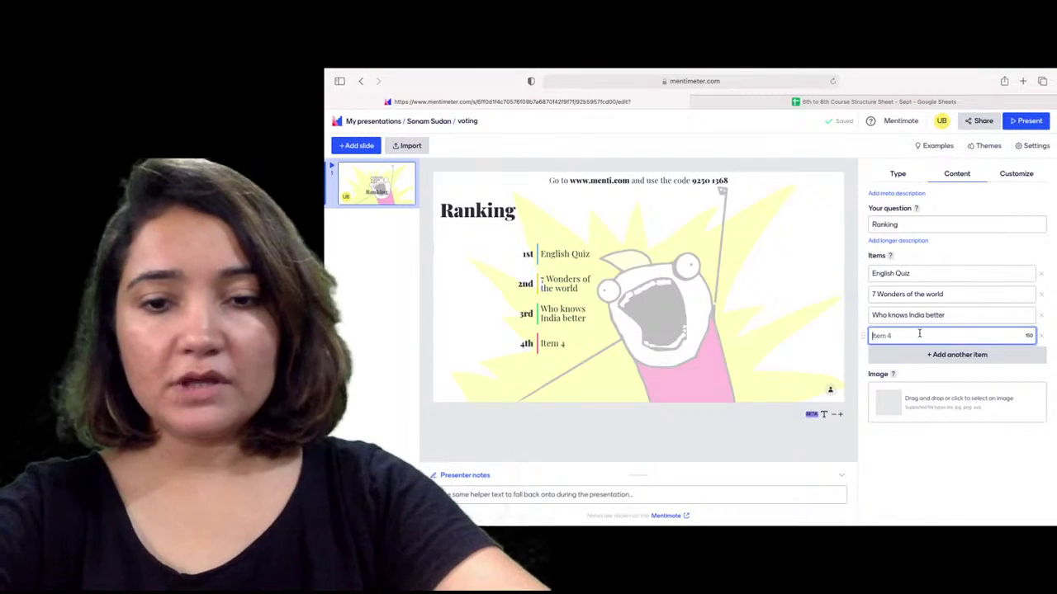
text(ipl)
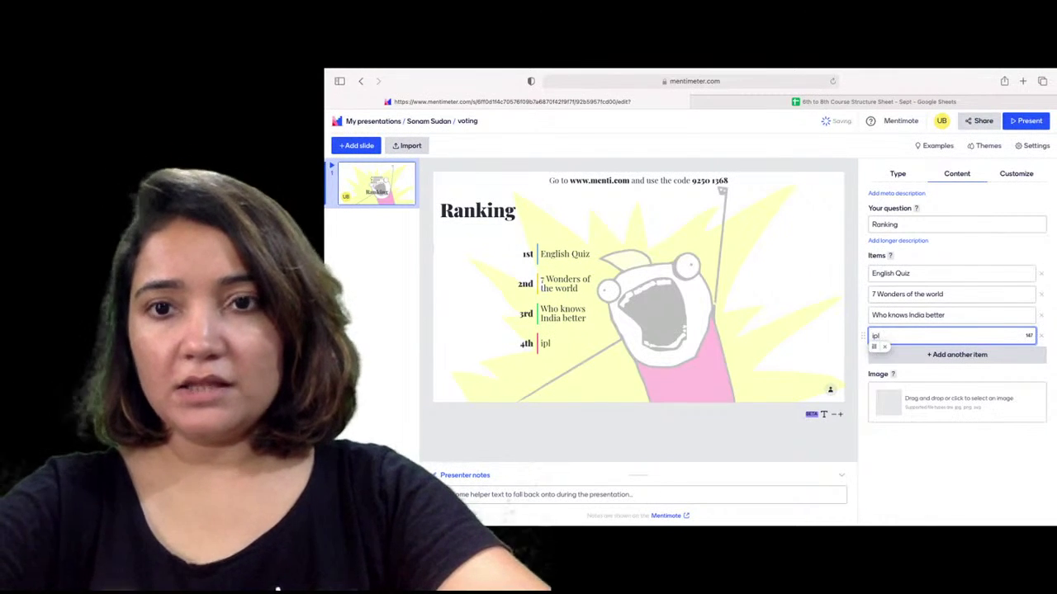
Step: Add a fifth ranking item named "Identifying Animals"
key(Return)
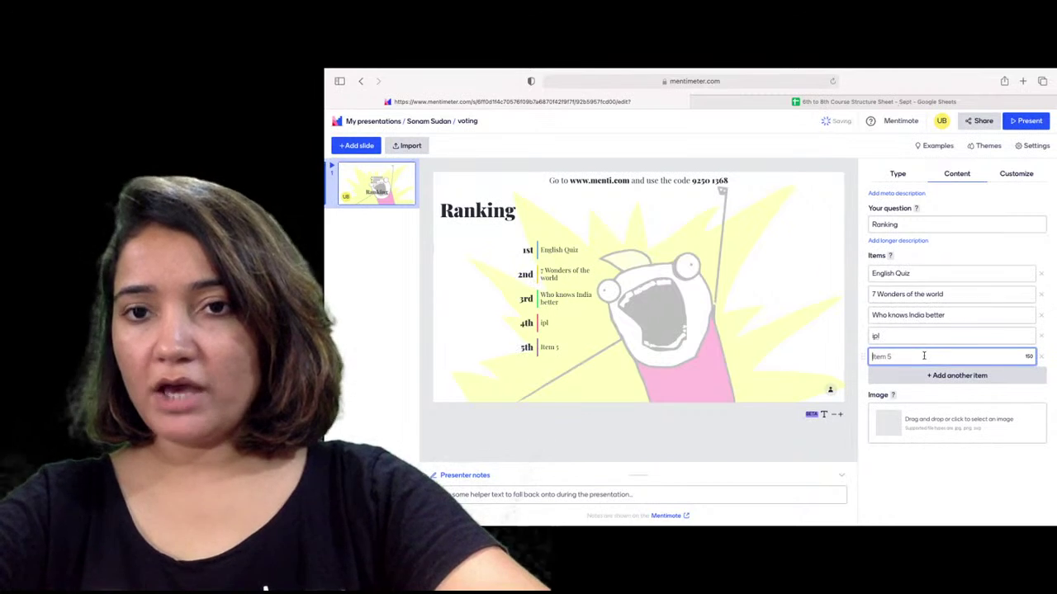
text(i)
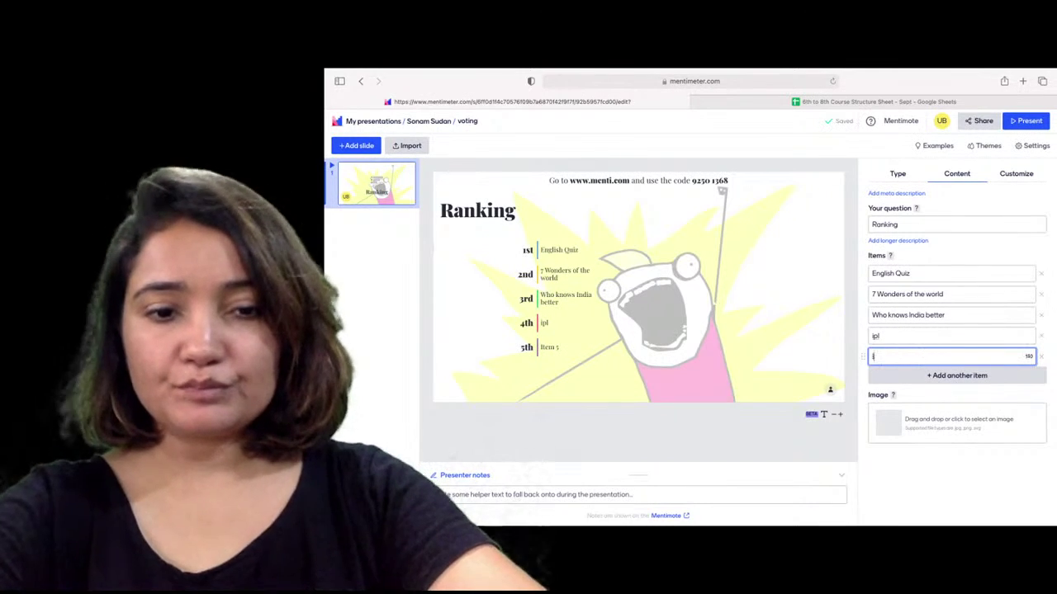
text(dentify)
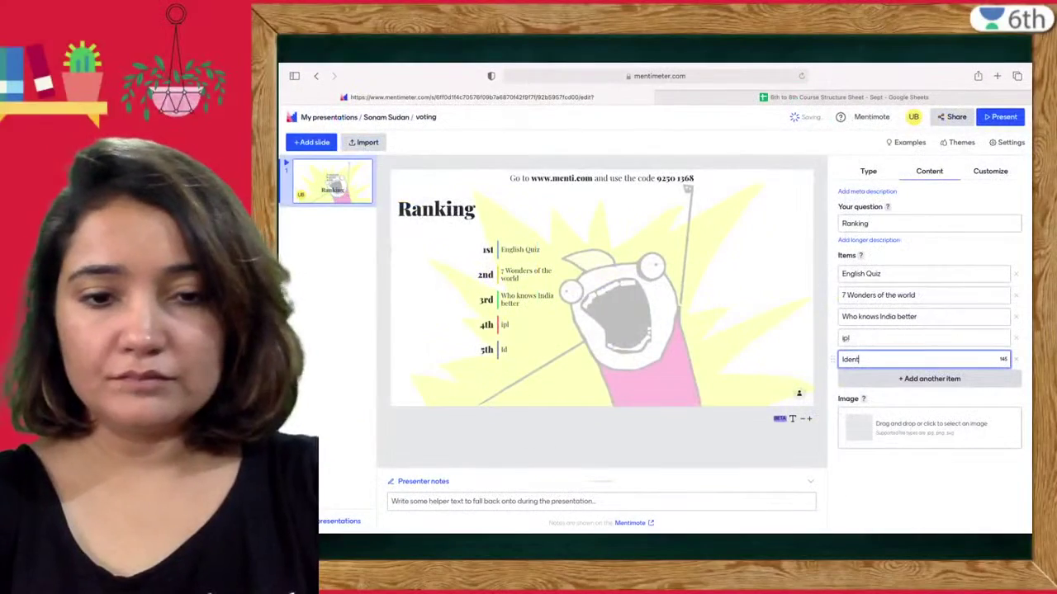
text(ing A)
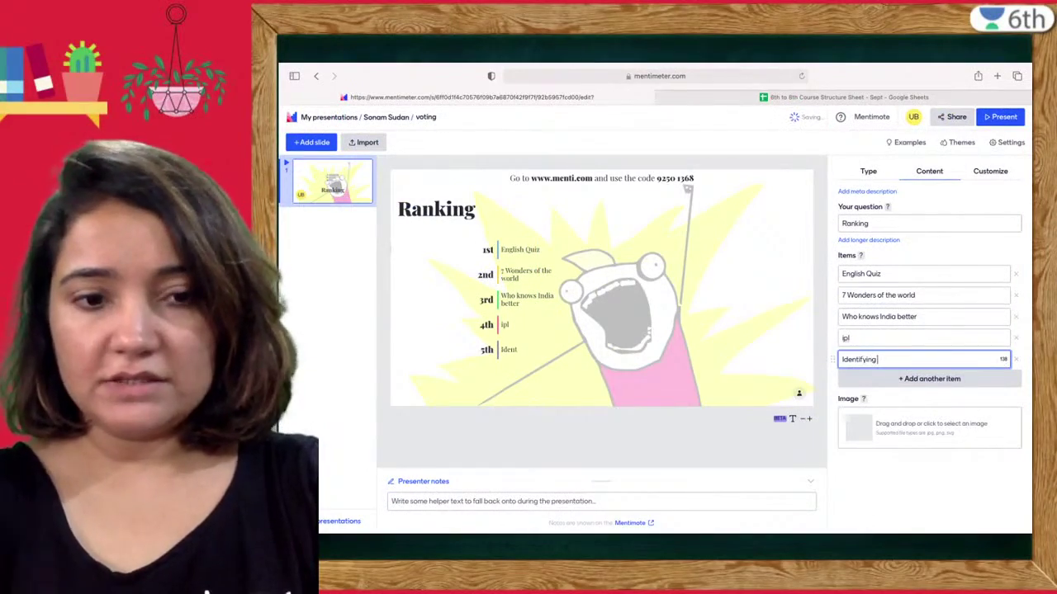
text(nimals)
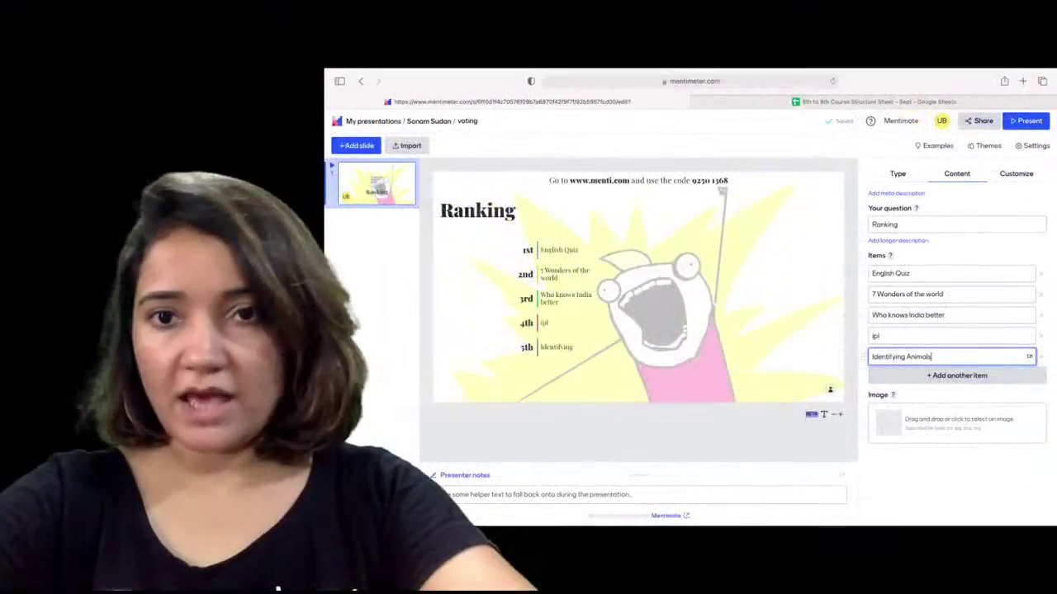
Step: Add a sixth ranking item named "Solar system"
key(Return)
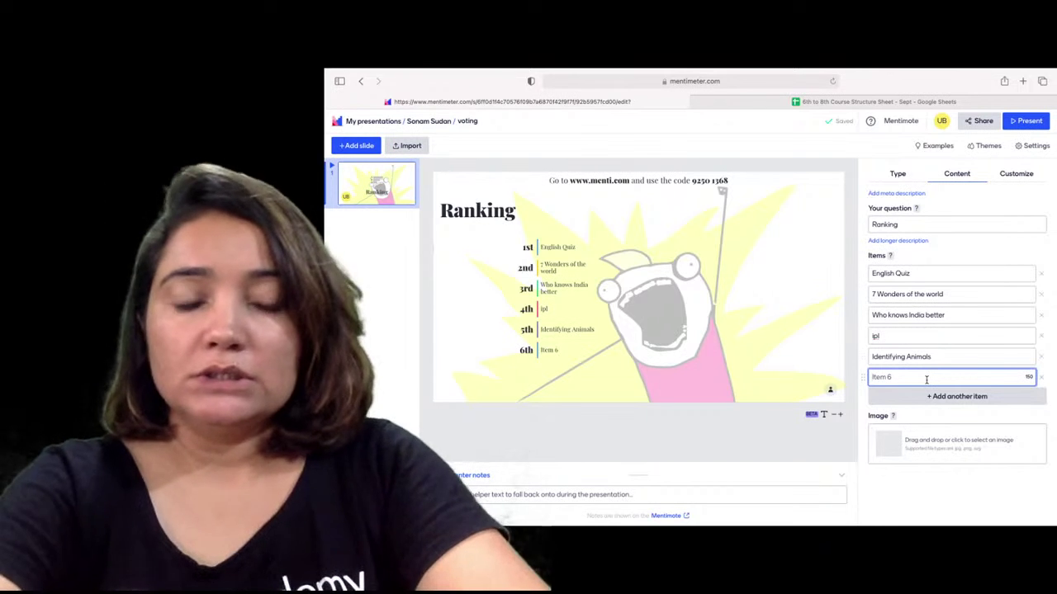
text(Sola)
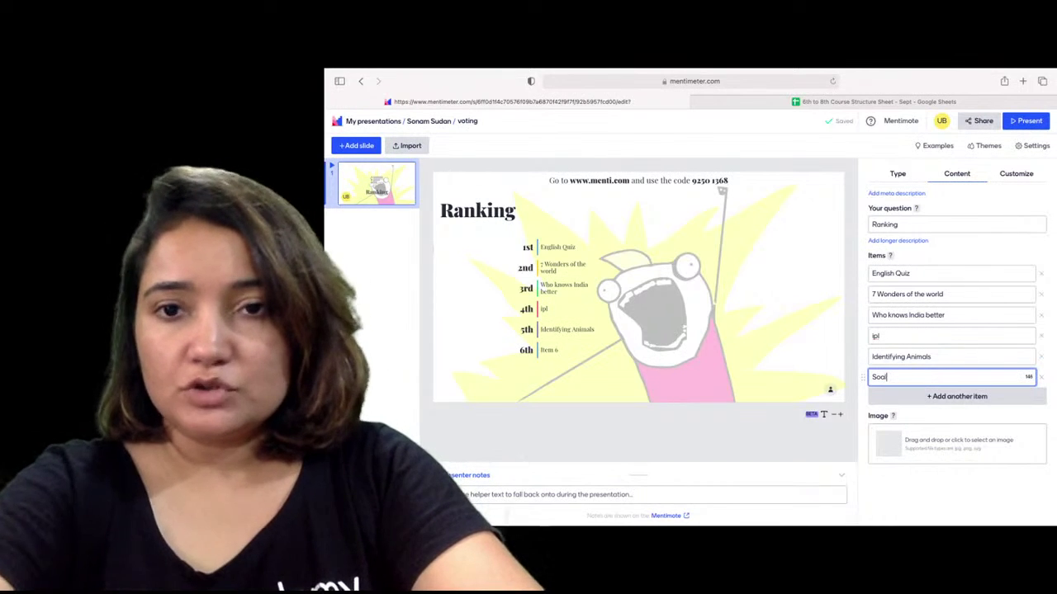
text(r )
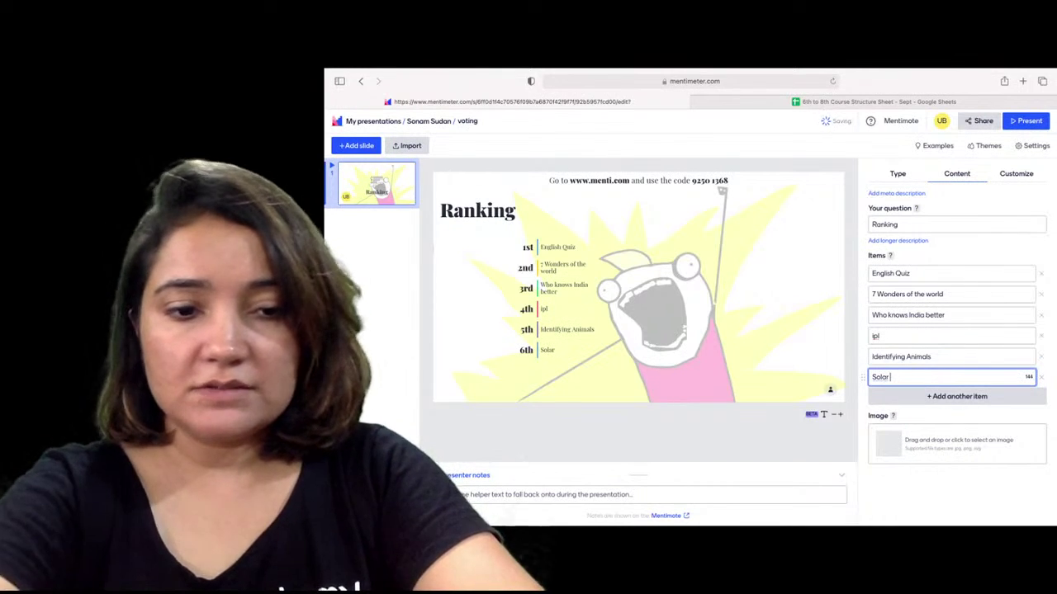
text(su)
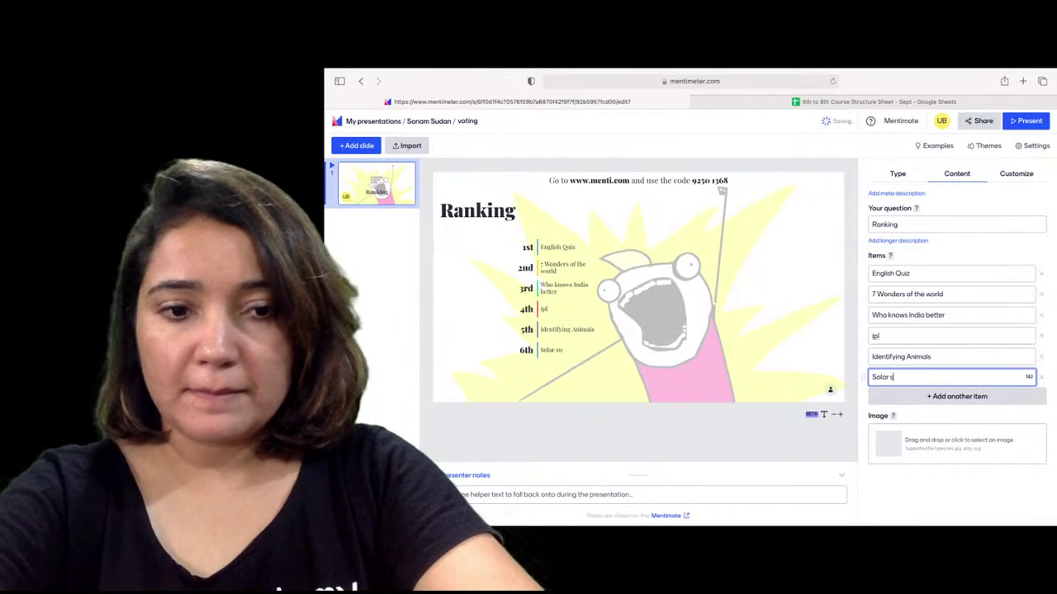
key(BackSpace)
text(ys)
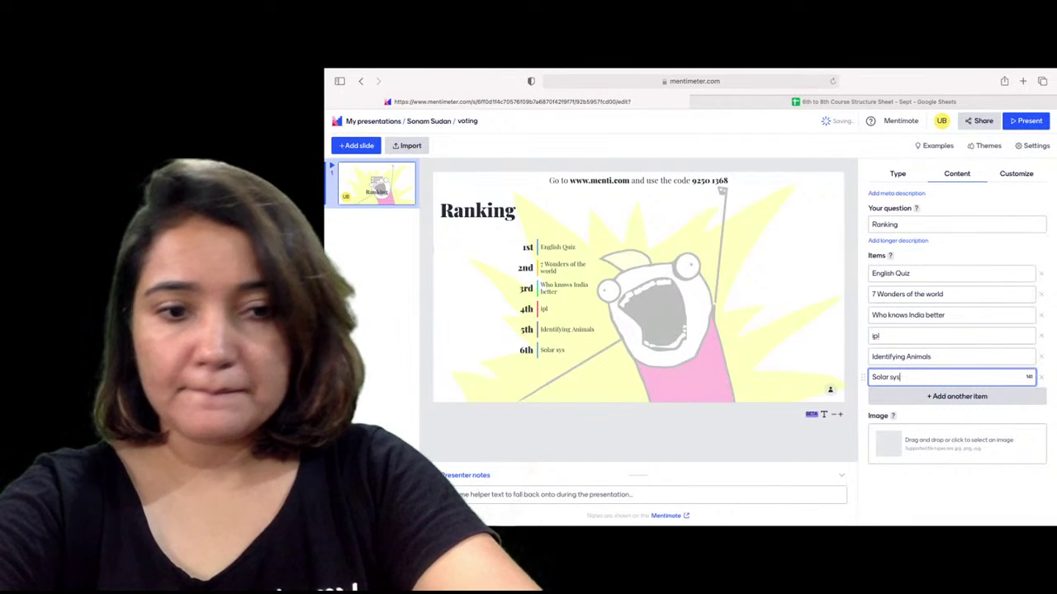
text(tem)
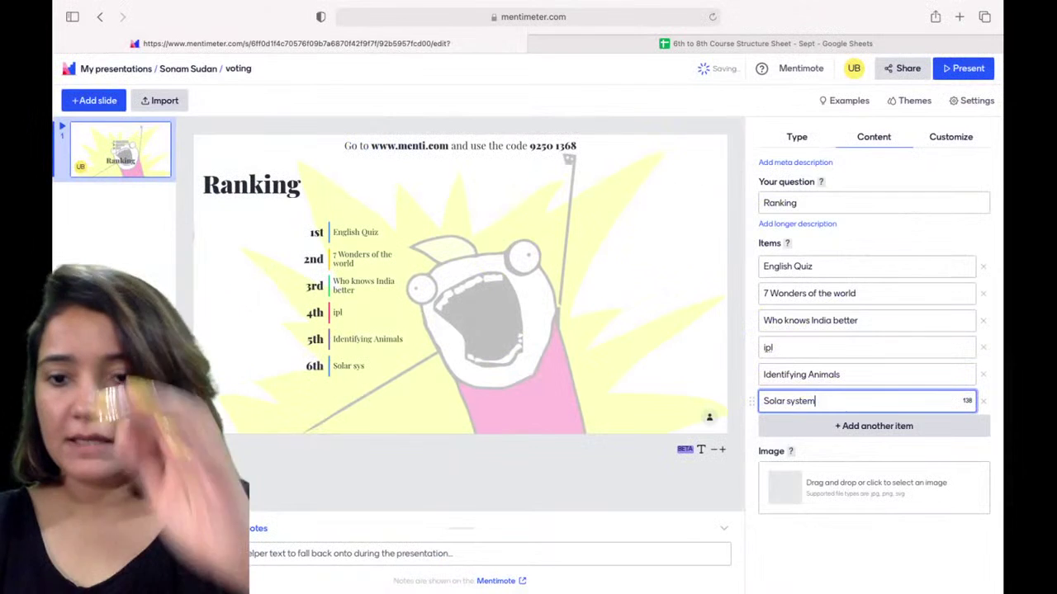
Step: Add a seventh ranking item named "World capitals"
key(Return)
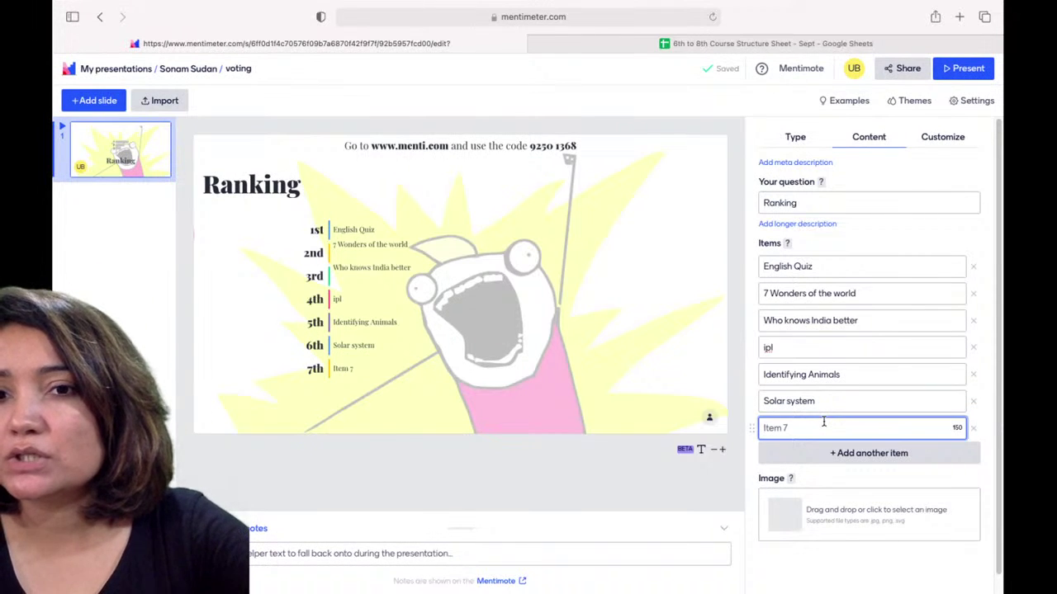
text(W)
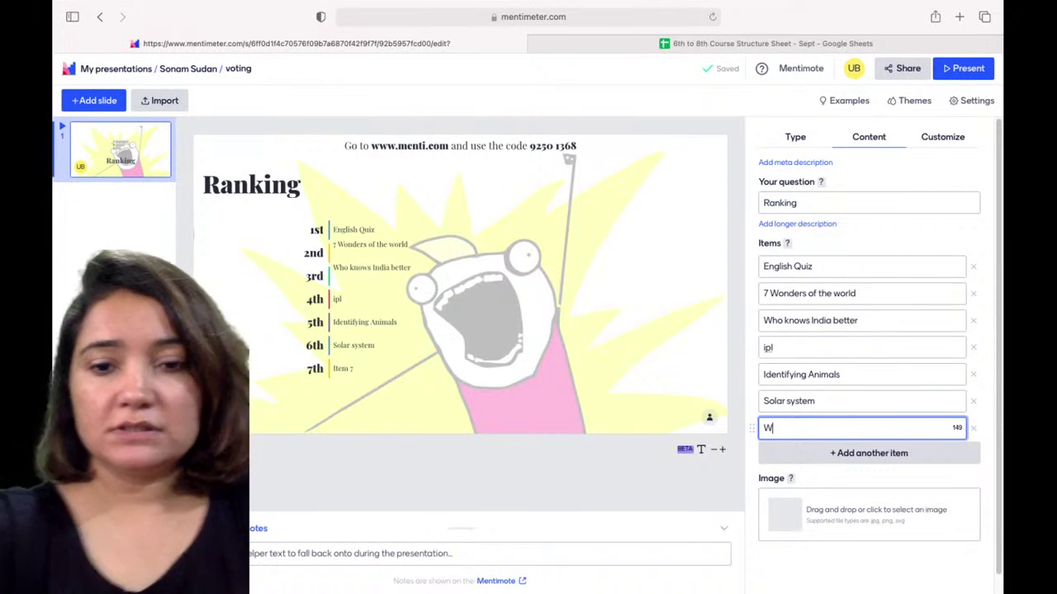
text(orld )
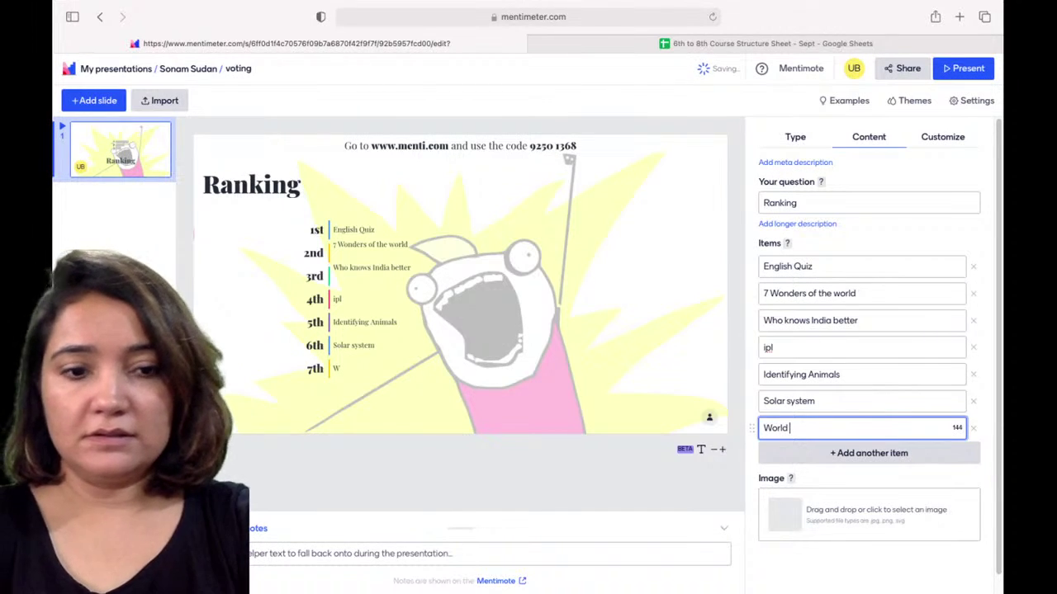
text(capitals)
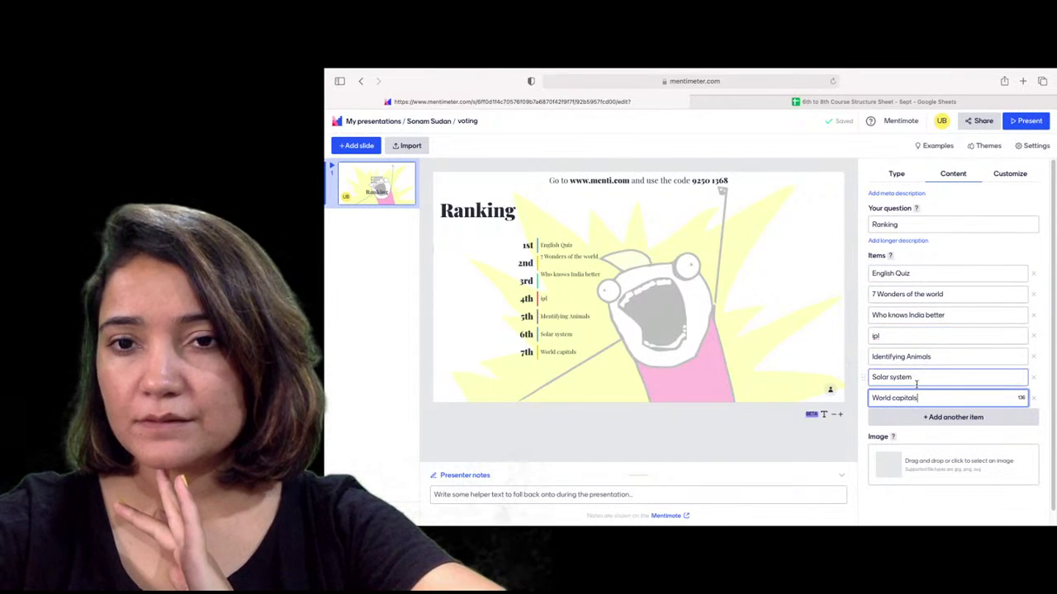
click(912, 418)
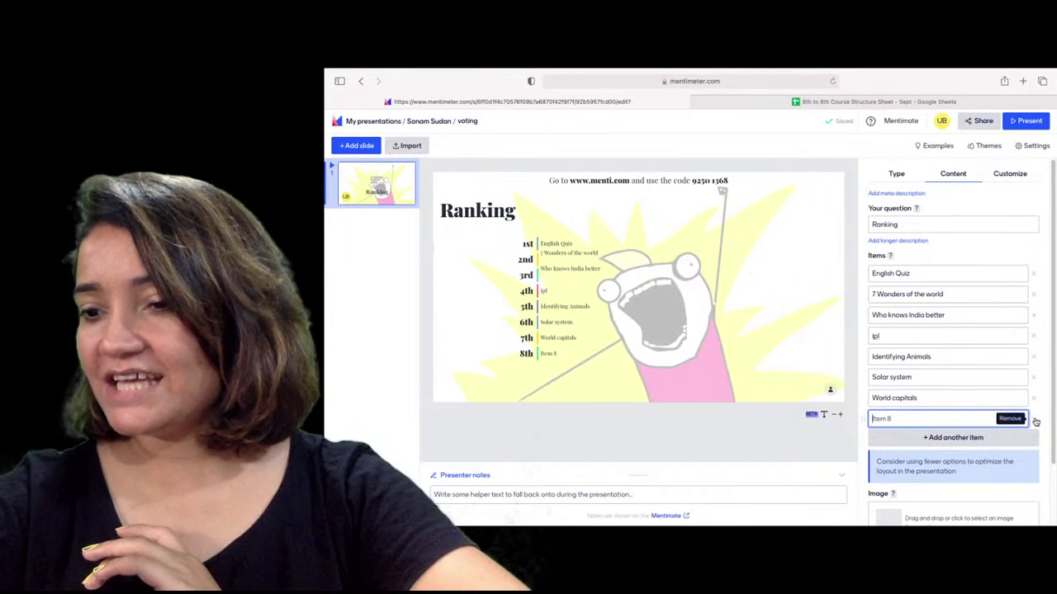
click(1033, 420)
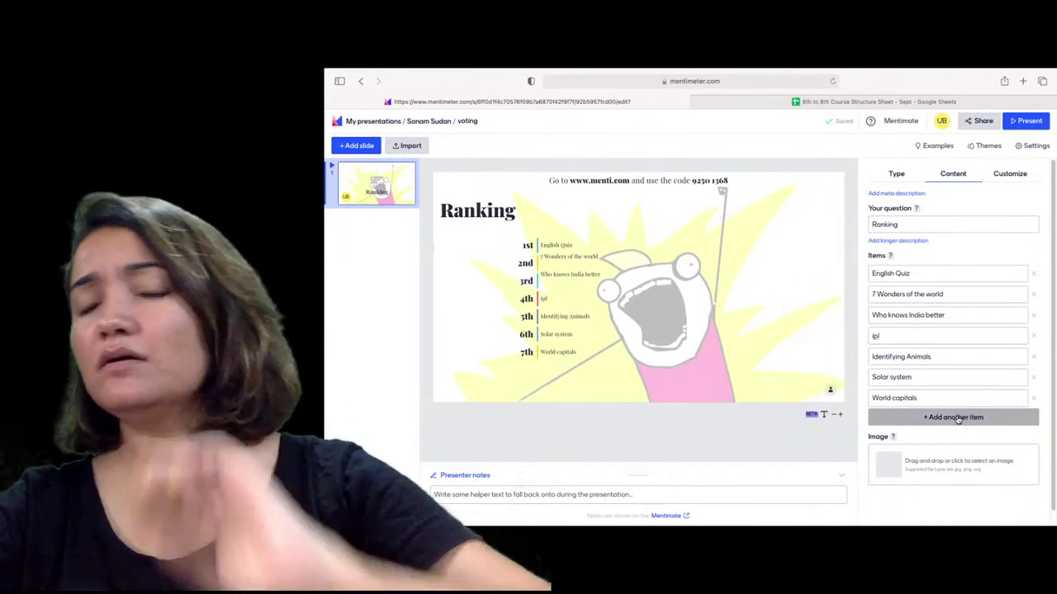
click(972, 312)
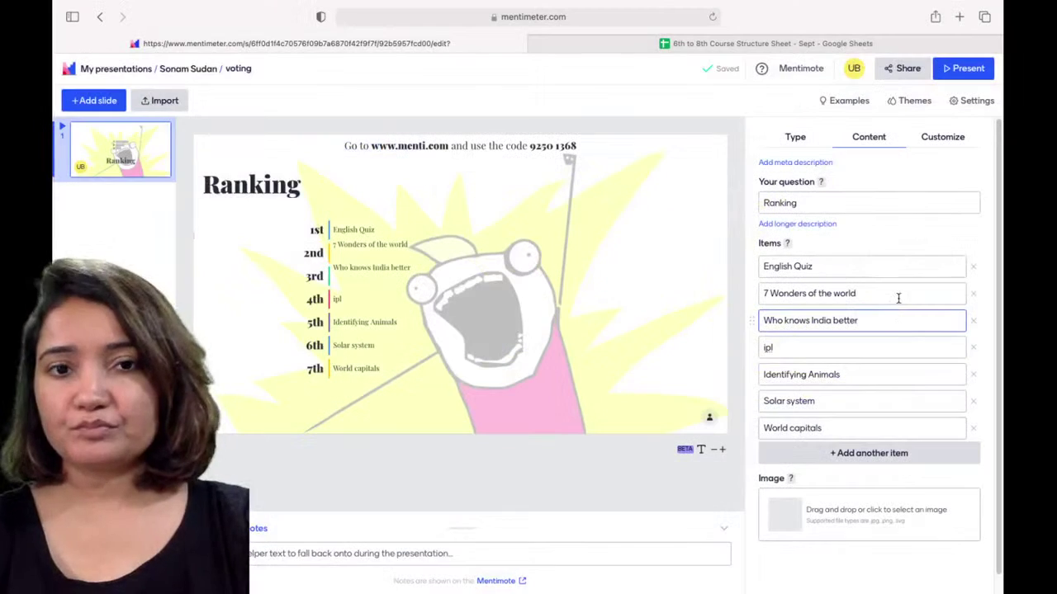
Step: Start presenting the ranking slide in full screen
click(958, 69)
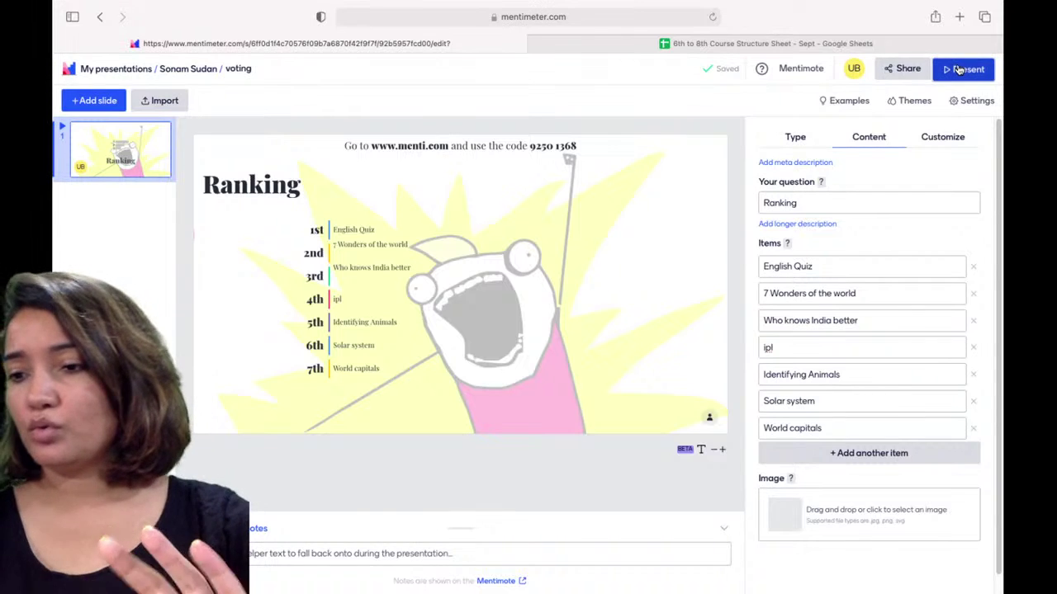
key(f)
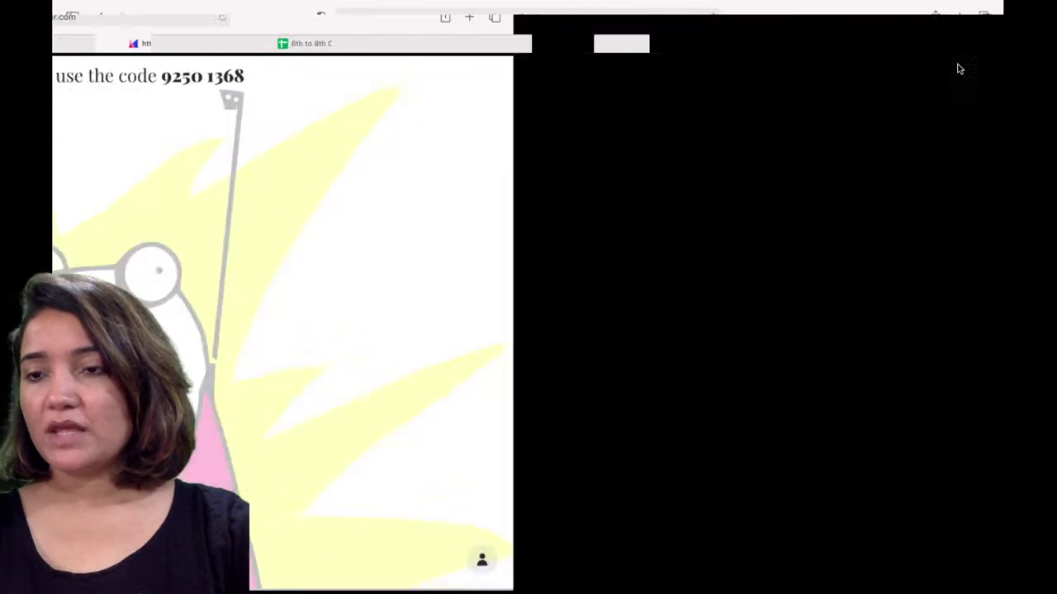